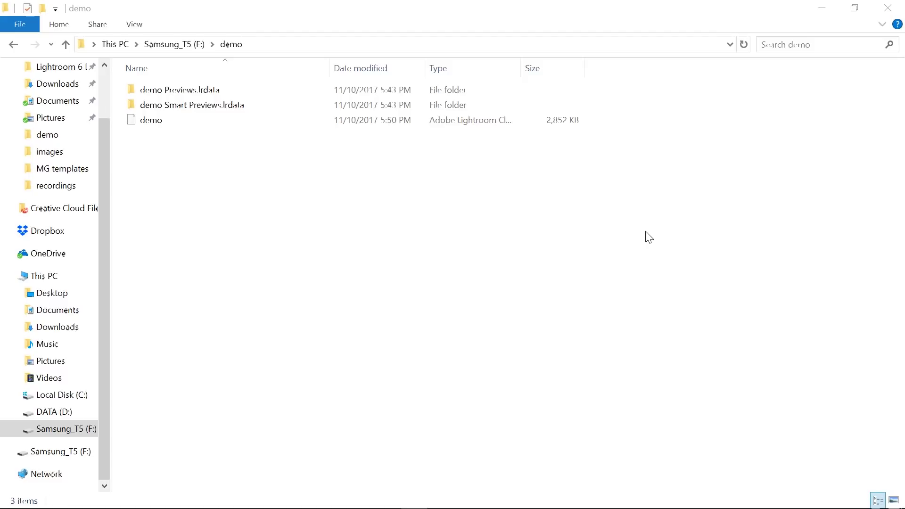
- Select the old demo catalog, then return to Lightroom showing its 909-photo catalog
mouse_move(66, 500)
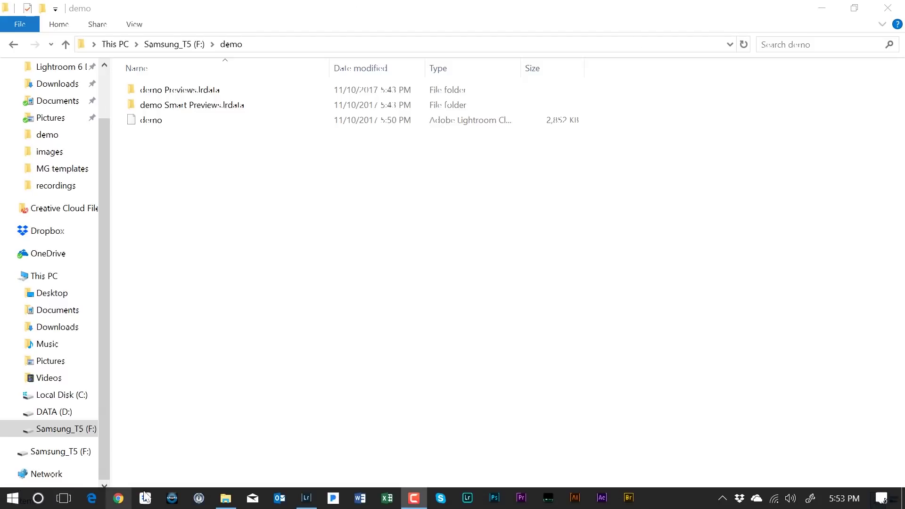
click(156, 121)
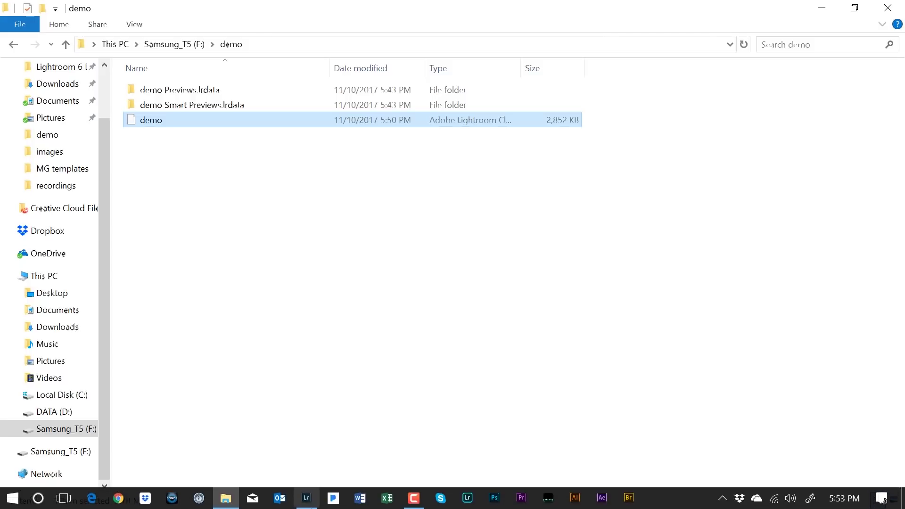
click(314, 504)
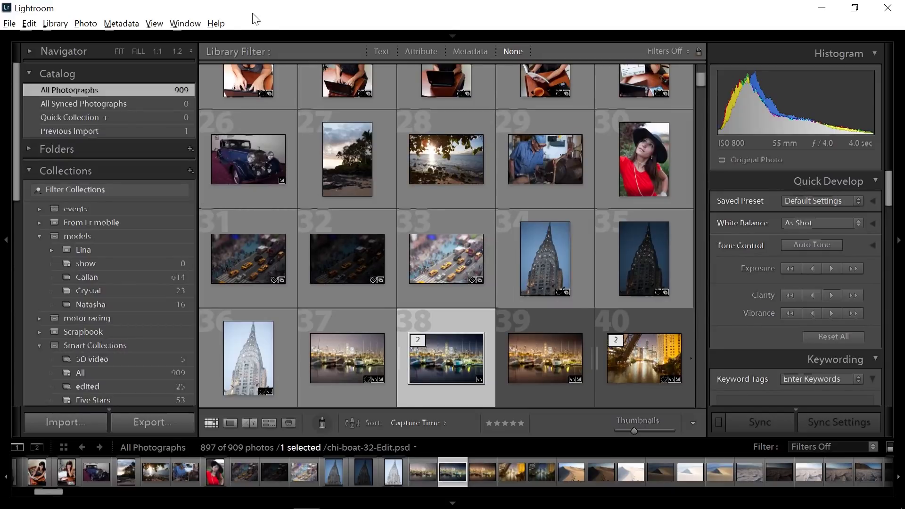
- Open the demo catalog via File > Open Catalog and relaunch Lightroom with it
click(13, 27)
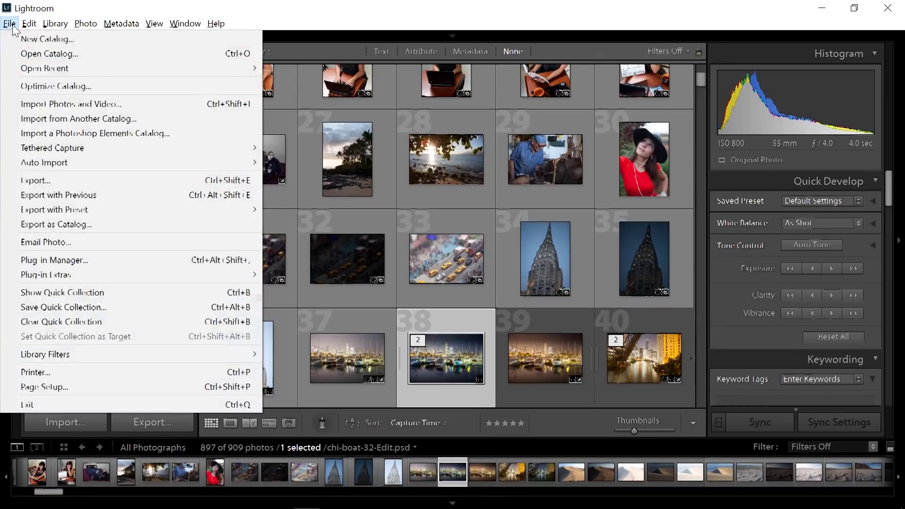
click(41, 50)
click(394, 191)
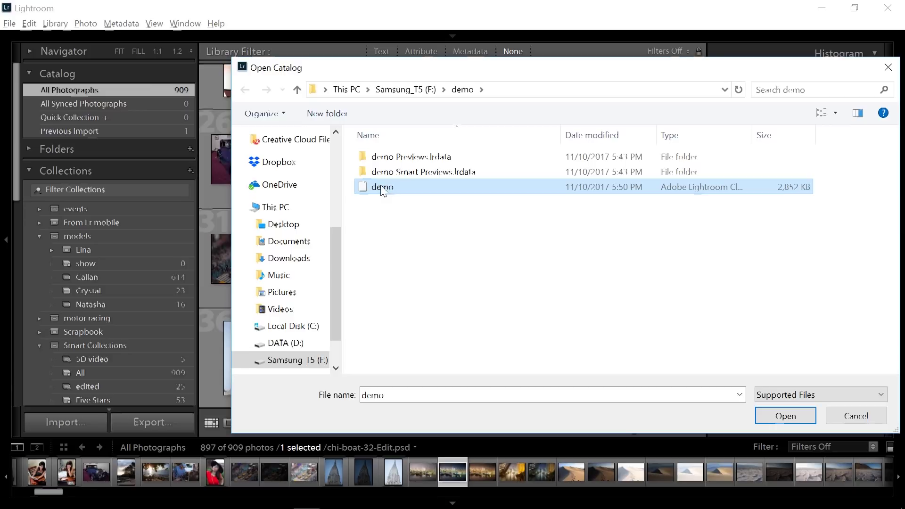
click(778, 418)
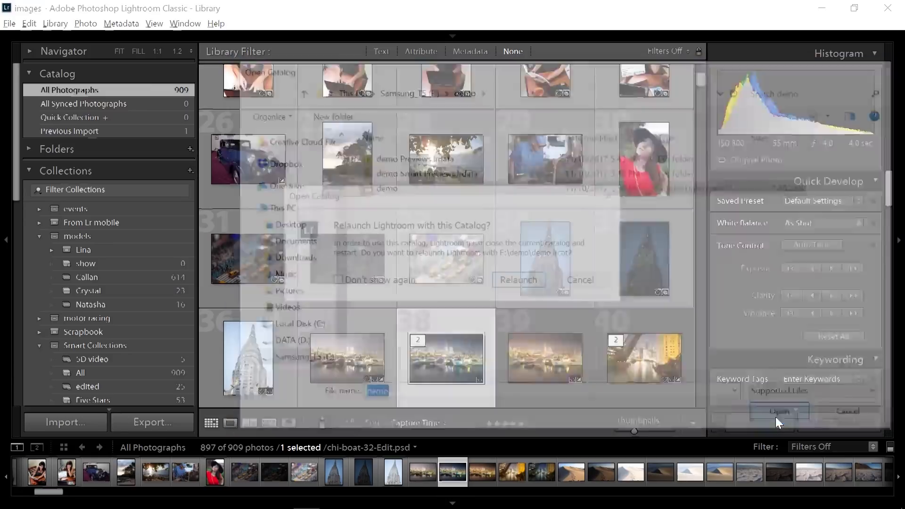
click(521, 281)
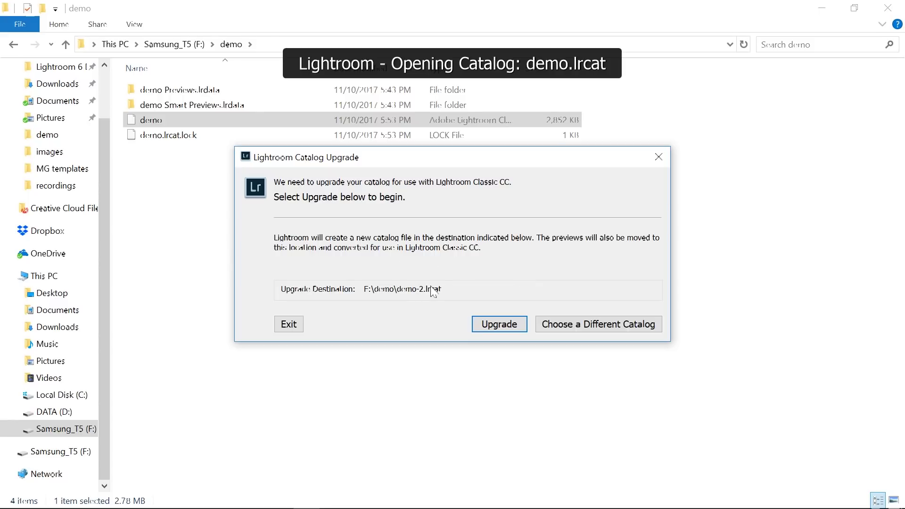
- Upgrade the demo catalog to demo-2, then restore down Lightroom and return to File Explorer
click(475, 326)
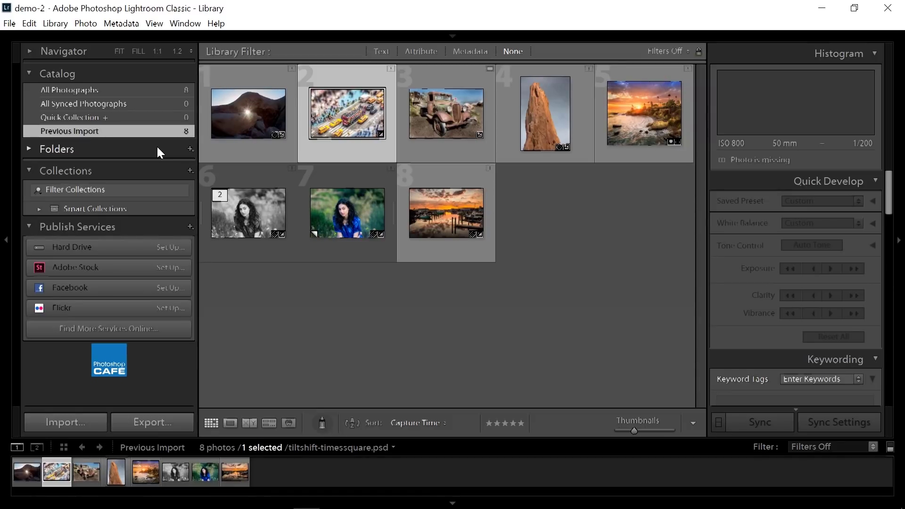
drag(283, 14, 363, 238)
click(787, 154)
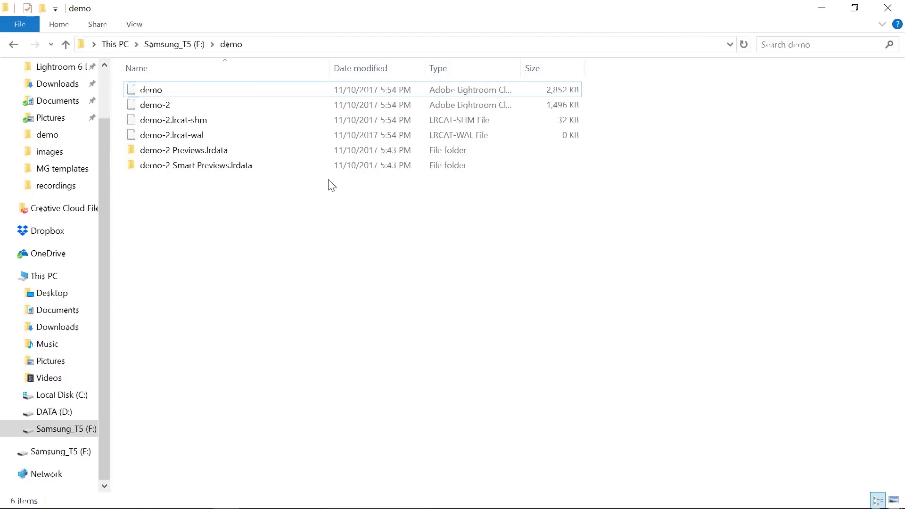
- Reopen demo.lrcat from the demo folder and relaunch Lightroom, which notes the existing demo-2 upgrade
click(166, 92)
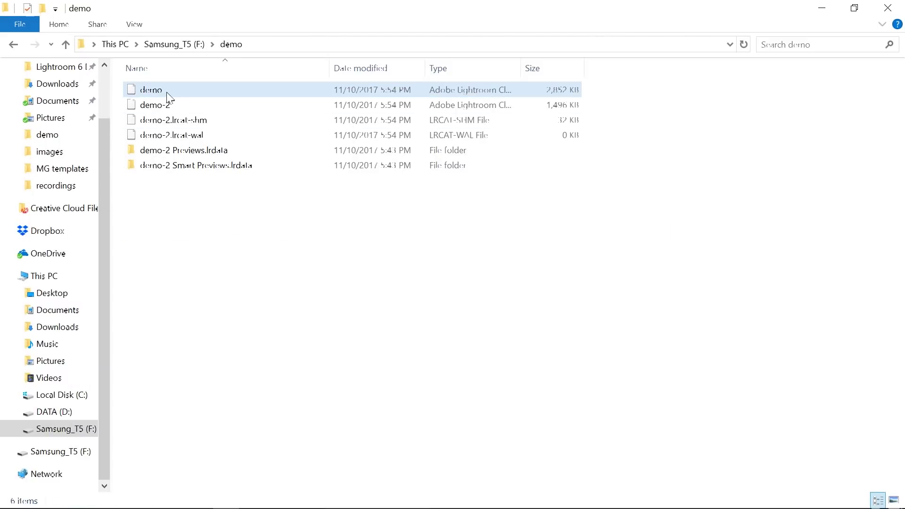
click(170, 108)
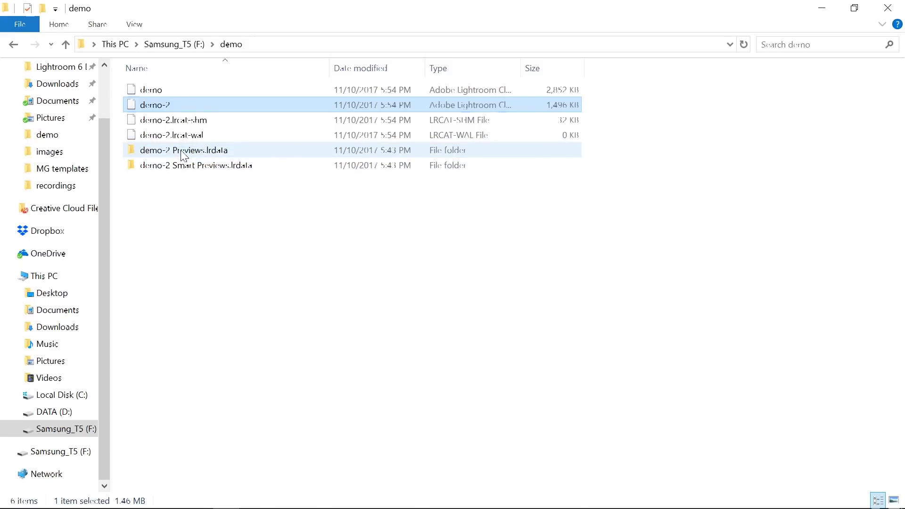
double_click(151, 90)
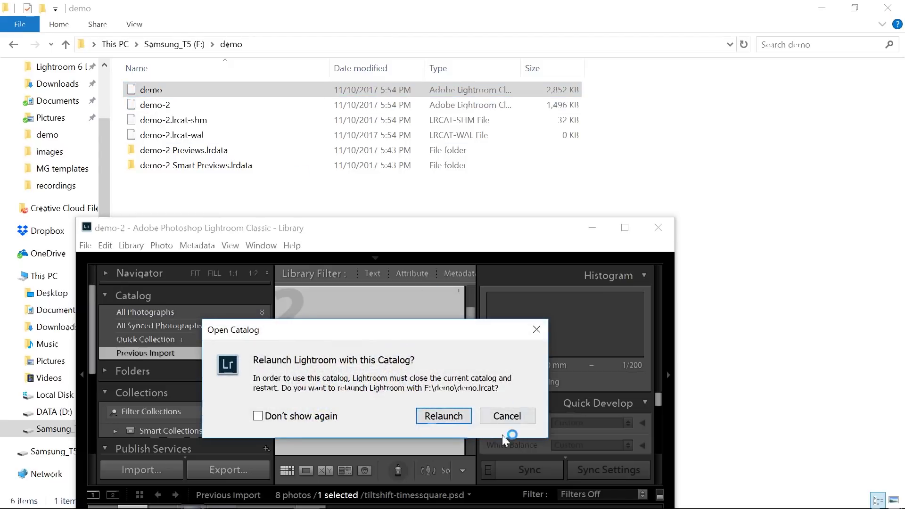
click(444, 416)
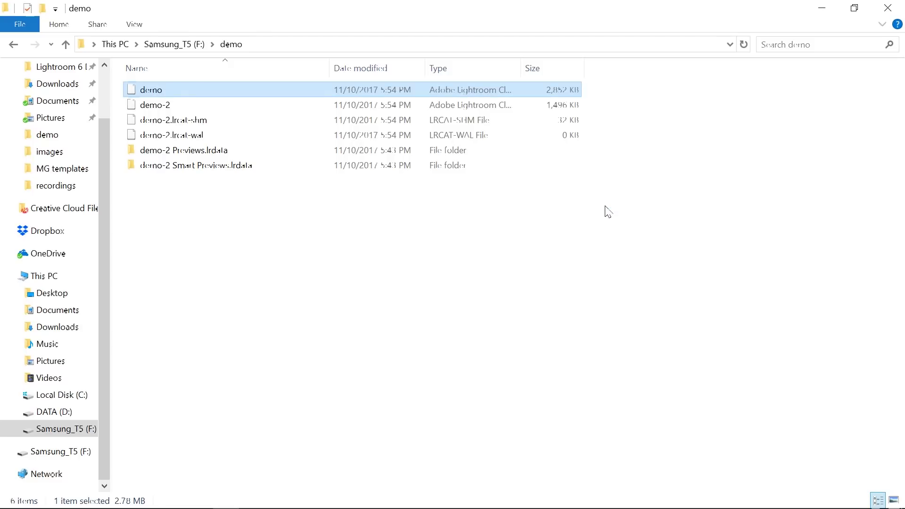
mouse_move(278, 507)
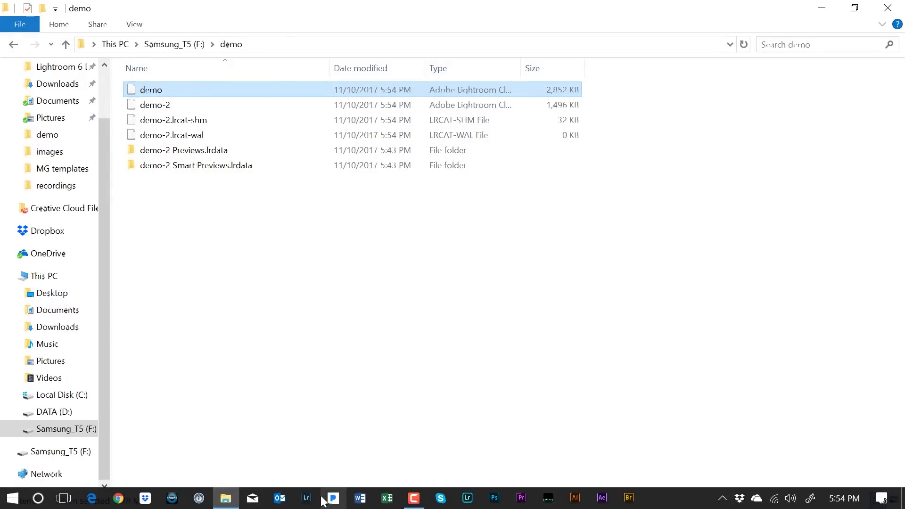
click(306, 500)
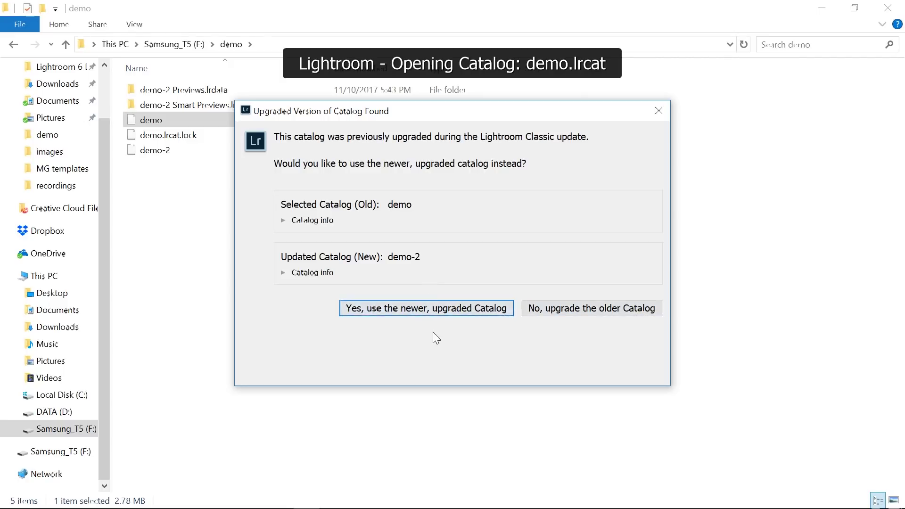
- Choose 'No, upgrade the older Catalog' and upgrade it into demo-3
click(598, 313)
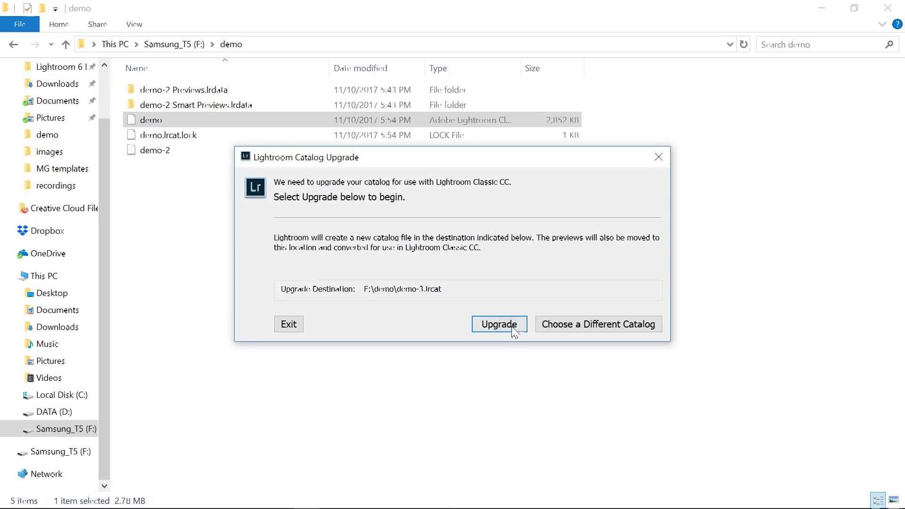
click(500, 325)
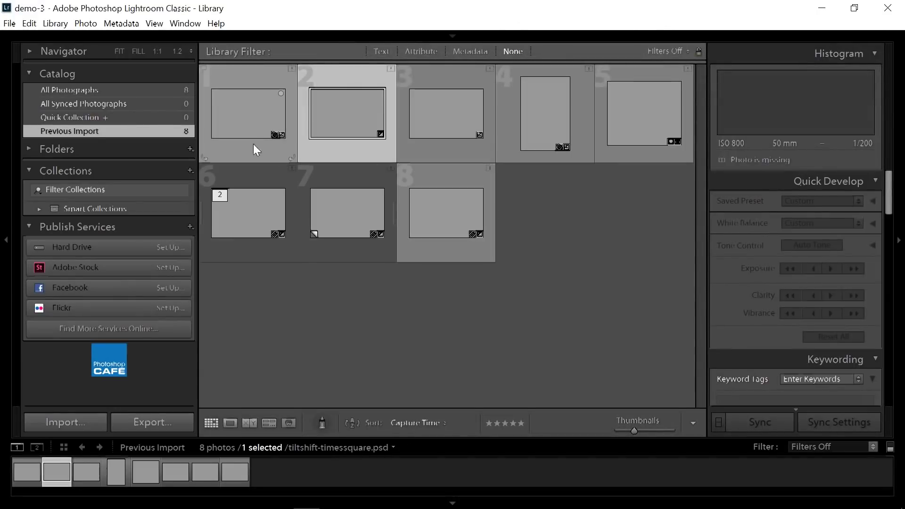
- Check all eight demo-3 thumbnails in Grid view, then restore down Lightroom and return to File Explorer
click(255, 150)
click(349, 109)
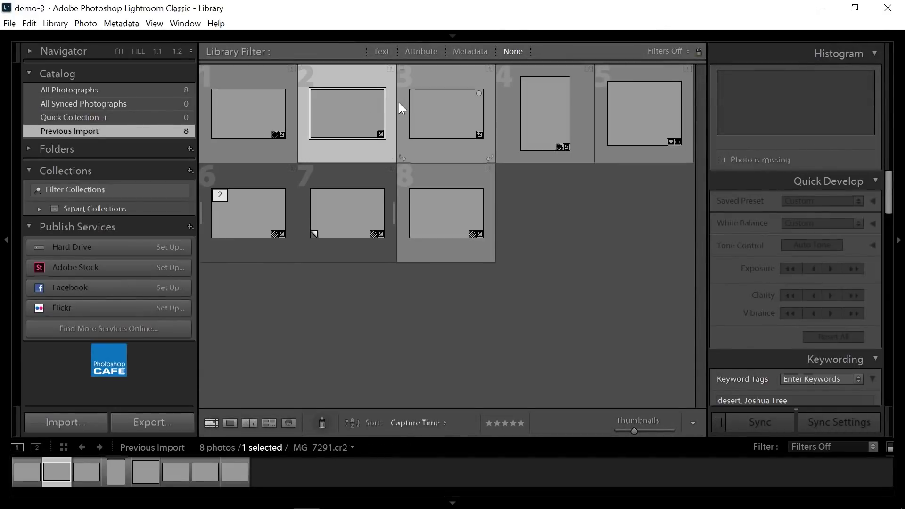
click(448, 103)
click(566, 103)
click(620, 108)
click(454, 211)
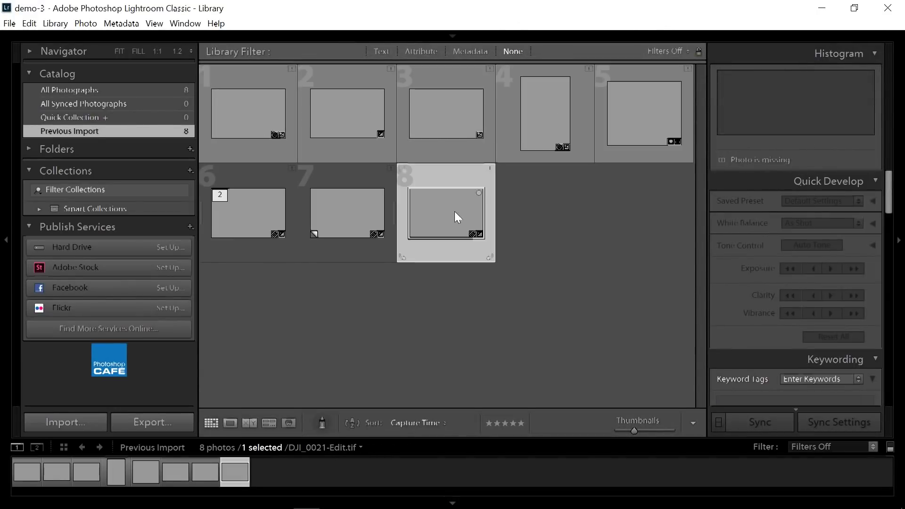
click(341, 208)
click(277, 208)
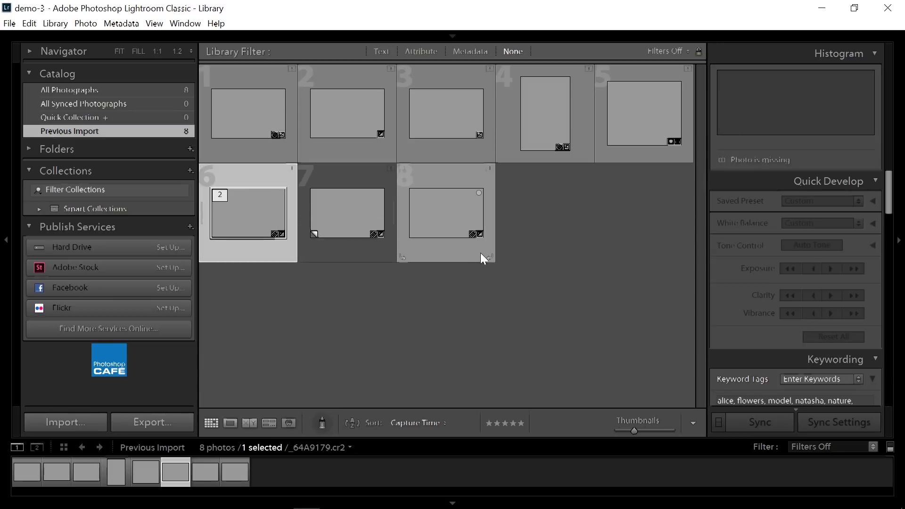
drag(342, 19, 427, 266)
click(719, 208)
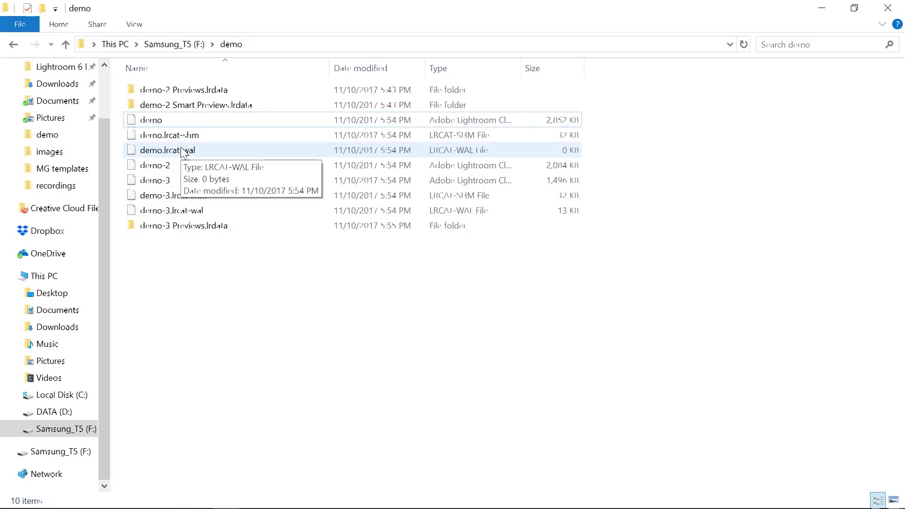
- Compare the properties of the demo-3 and demo-2 Previews.lrdata folders
click(195, 120)
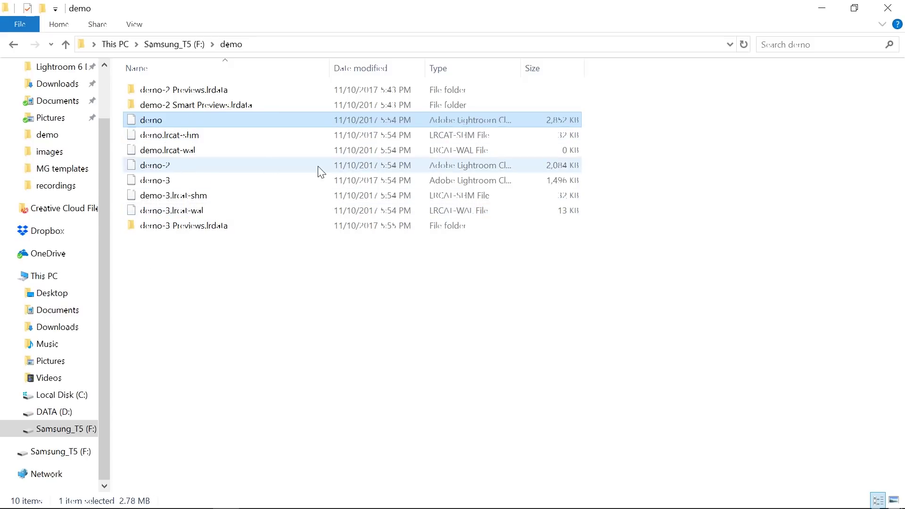
click(184, 227)
right_click(184, 228)
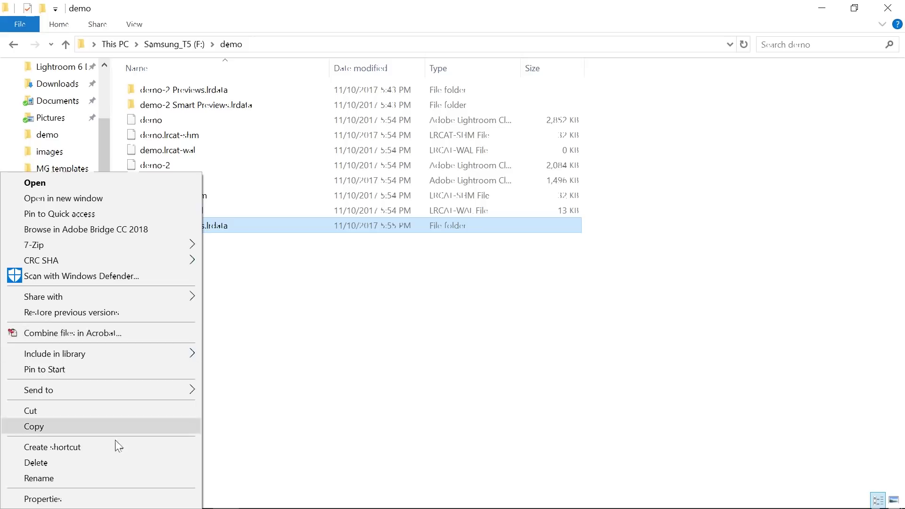
click(92, 499)
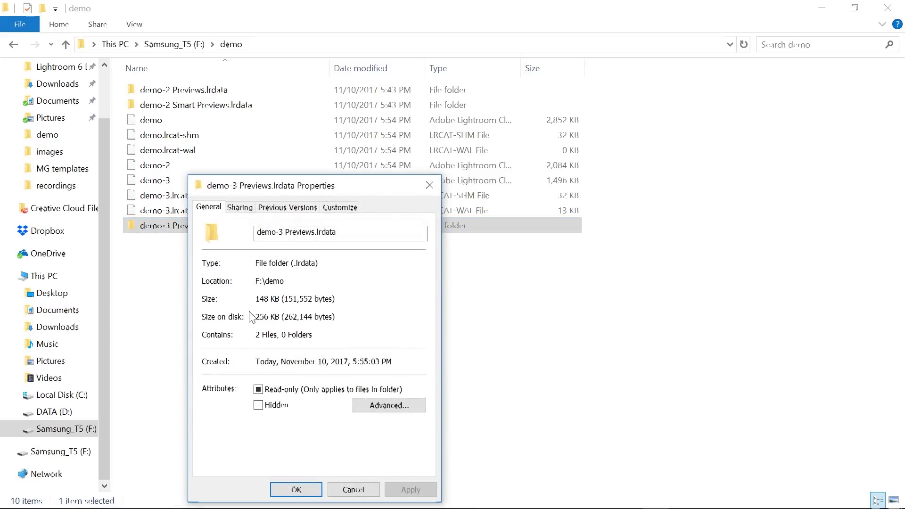
click(429, 184)
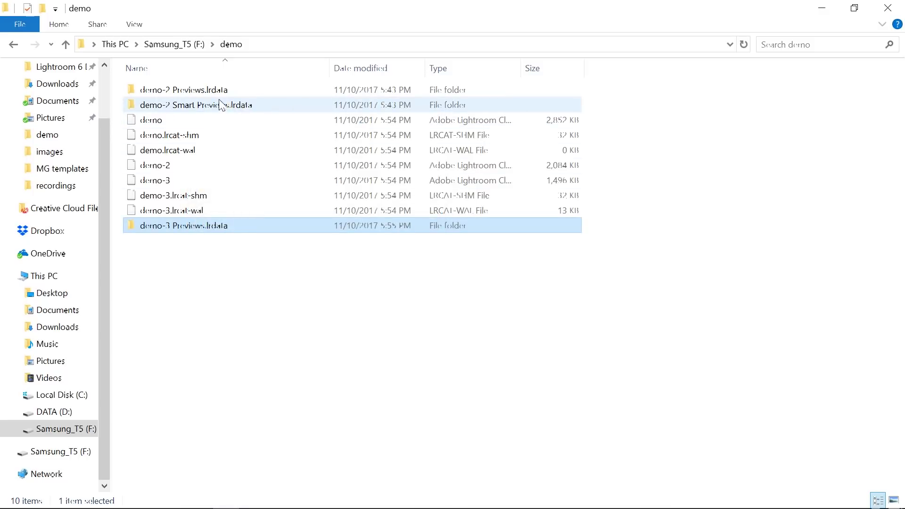
click(199, 92)
right_click(199, 91)
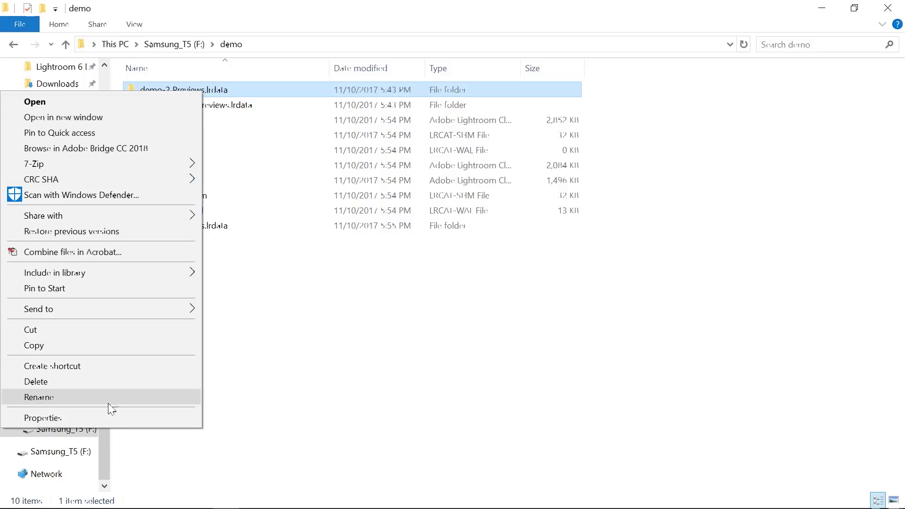
click(111, 418)
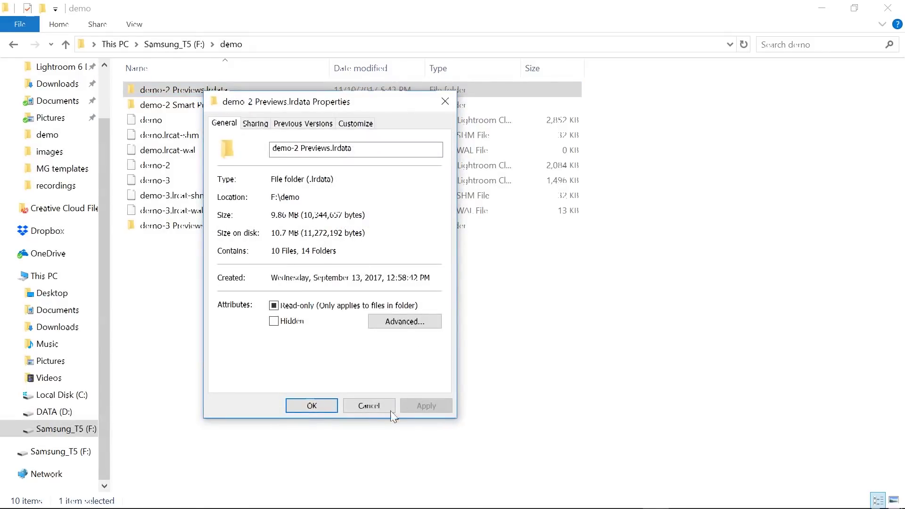
click(373, 406)
- Close the demo-3 Lightroom window and marquee-select the seven leftover demo and demo-3 files
click(229, 298)
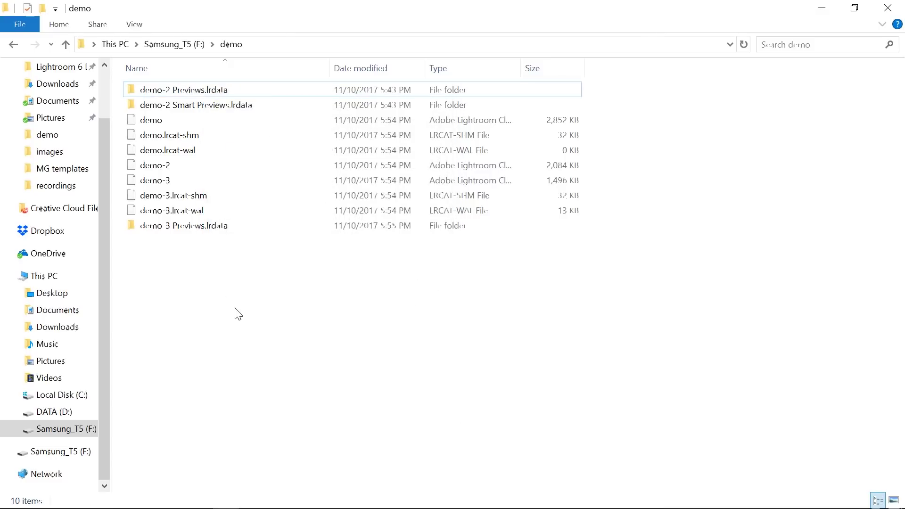
key(alt+Tab)
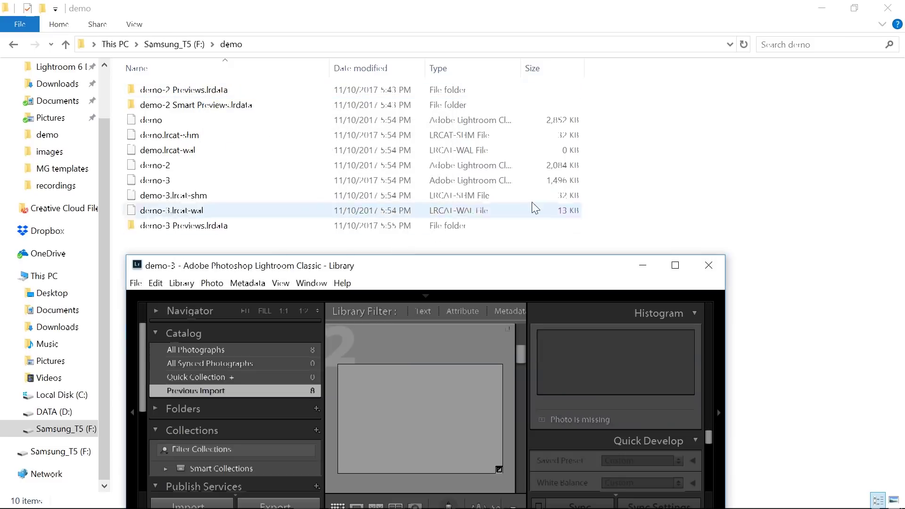
click(709, 265)
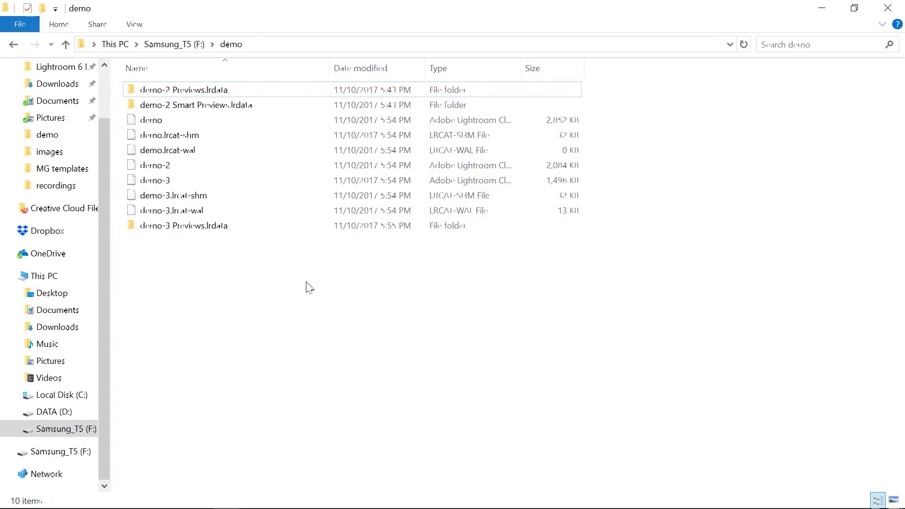
drag(173, 248, 169, 134)
- Delete the selected leftover files, retrying past Item Not Found, and refresh the folder
right_click(169, 134)
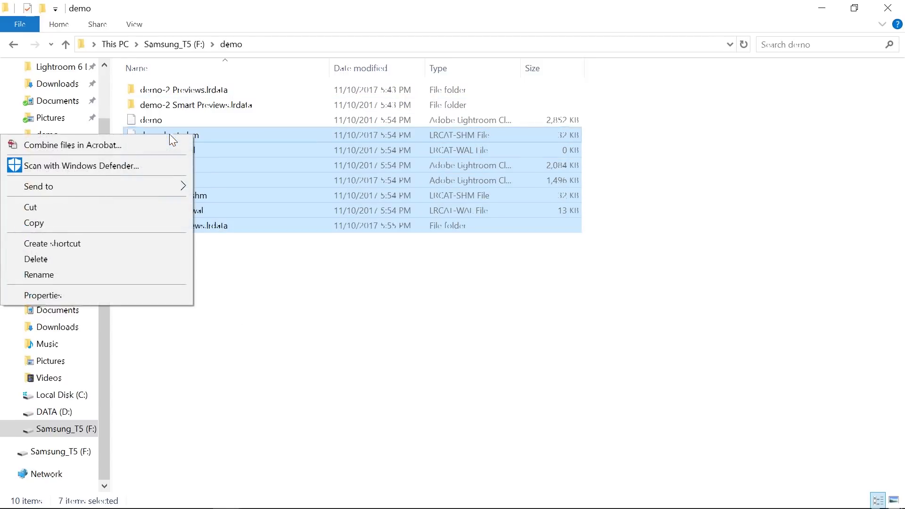
click(111, 259)
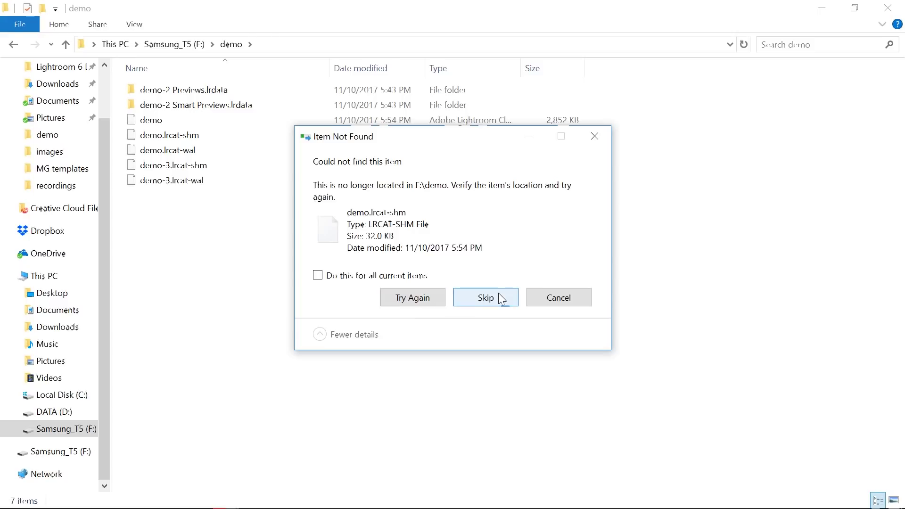
click(413, 297)
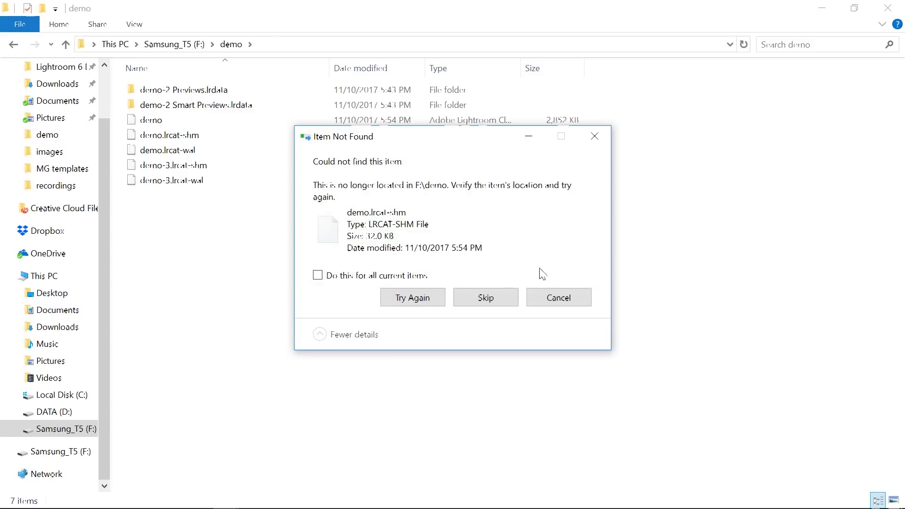
click(424, 297)
click(594, 137)
click(744, 44)
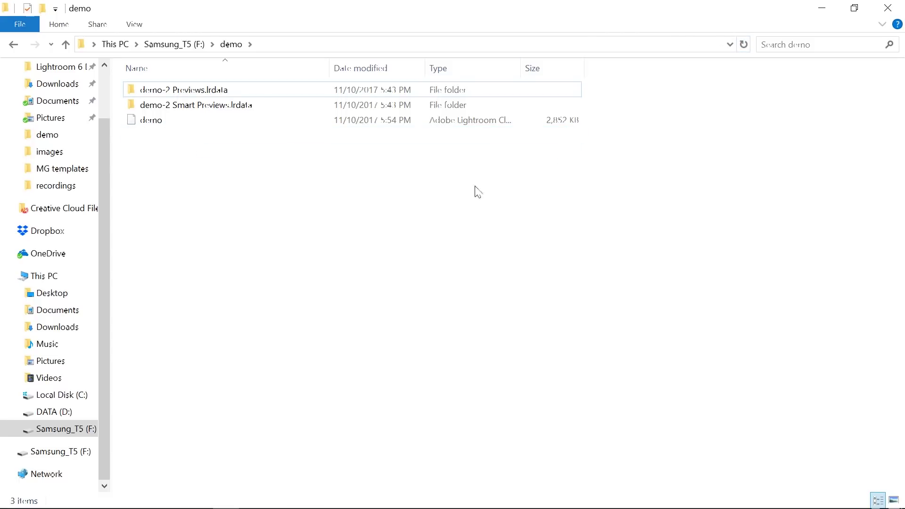
- Select the demo-2 Previews.lrdata folder and begin renaming it
click(171, 93)
click(168, 93)
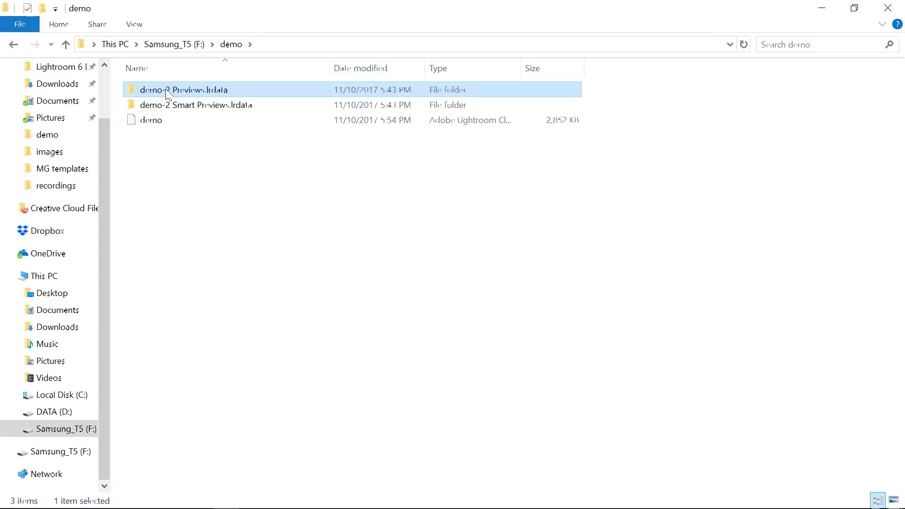
click(168, 92)
- Remove '-2' to rename the folders to demo Previews.lrdata and demo Smart Previews.lrdata
click(171, 90)
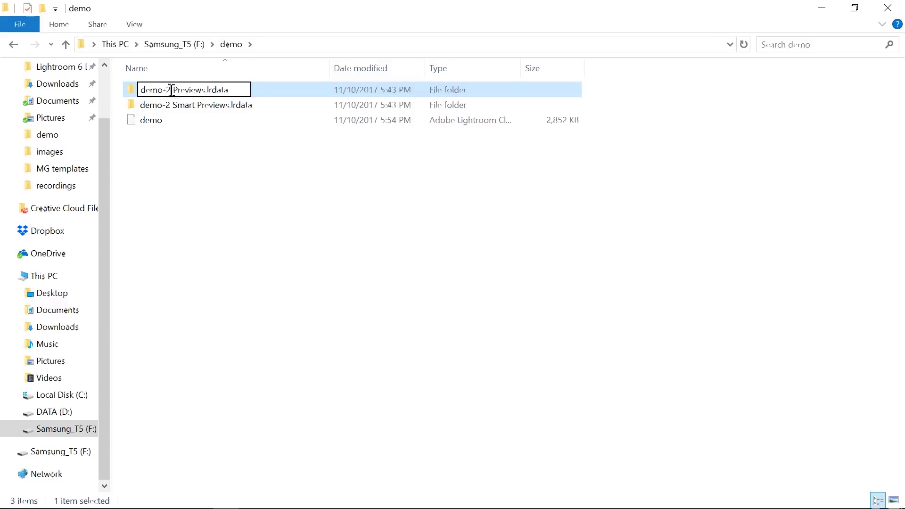
key(BackSpace)
key(BackSpace)
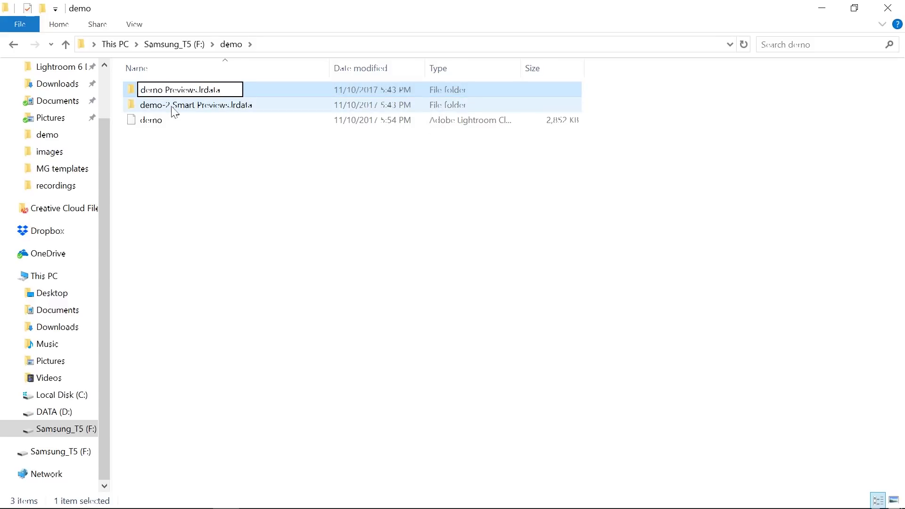
click(198, 133)
click(173, 106)
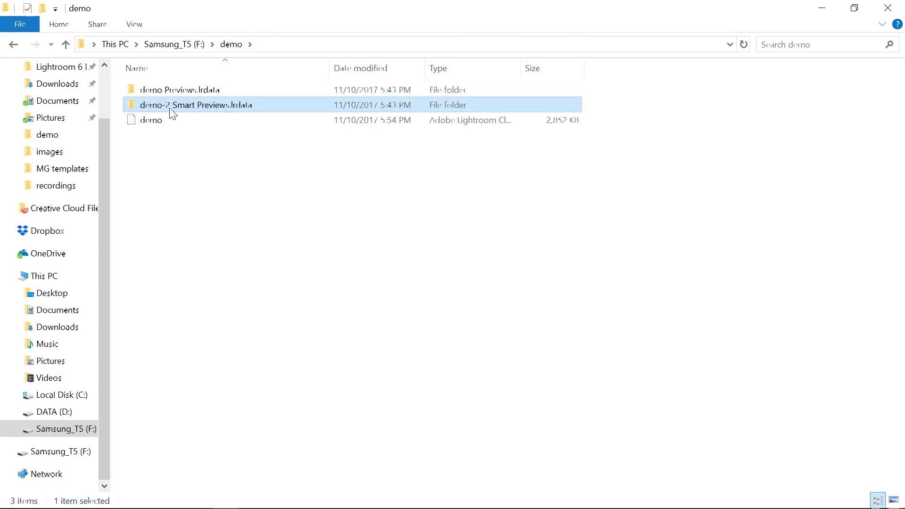
click(169, 106)
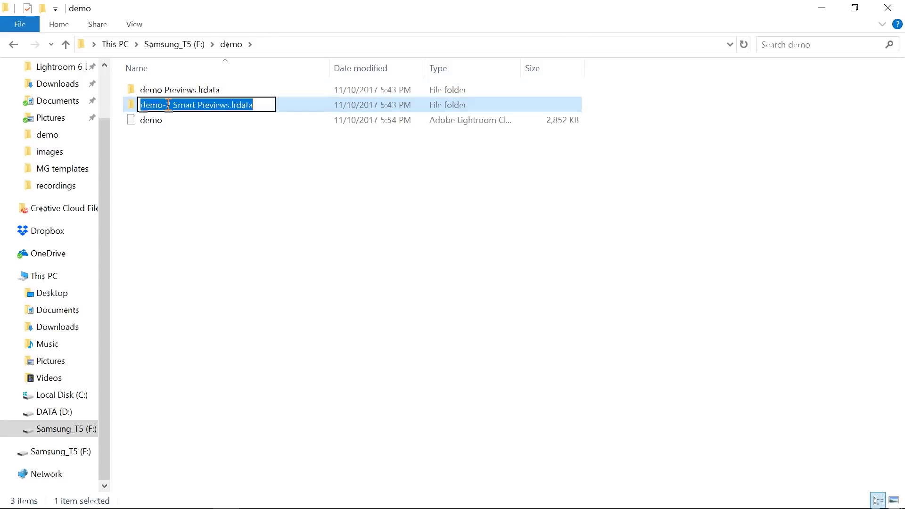
click(171, 105)
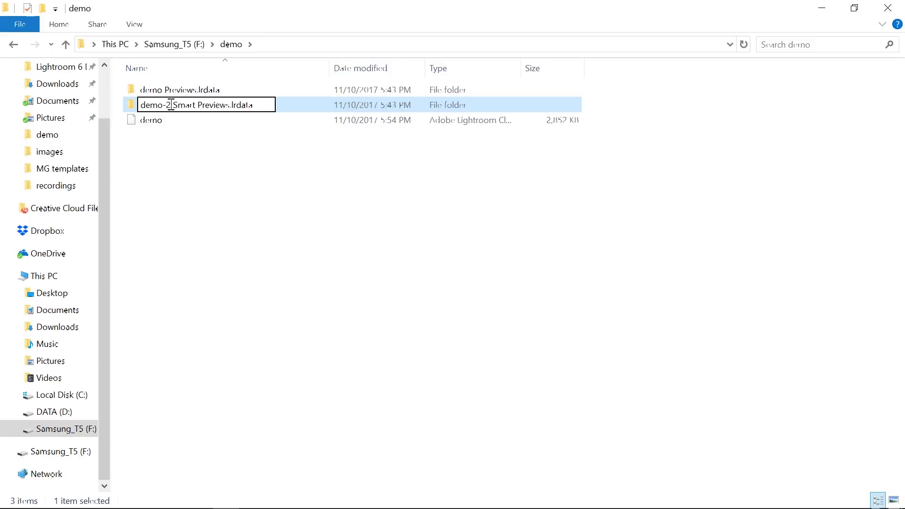
key(BackSpace)
key(BackSpace)
click(208, 175)
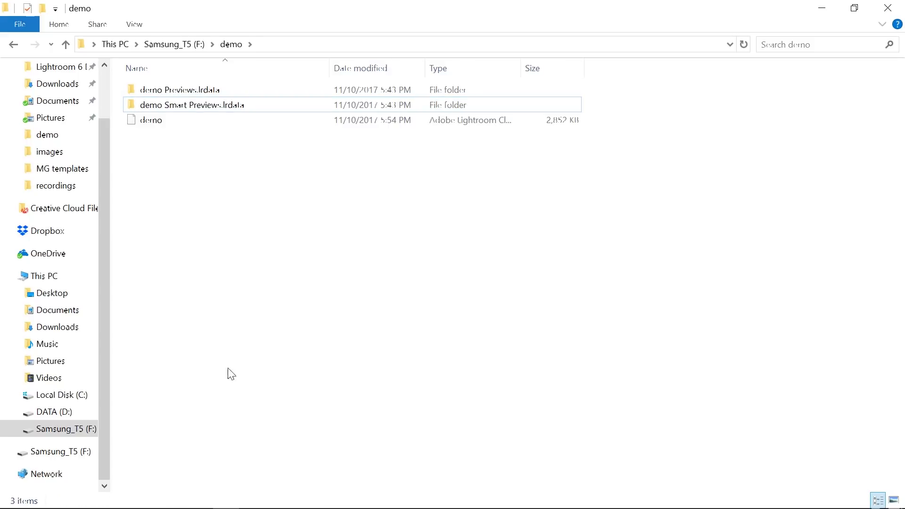
- Open the demo catalog in Lightroom from File Explorer
mouse_move(231, 506)
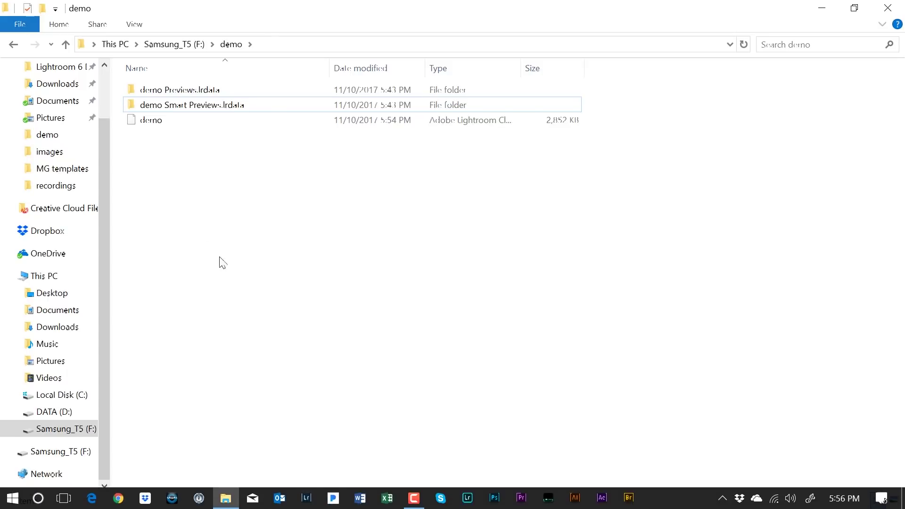
click(146, 121)
double_click(145, 119)
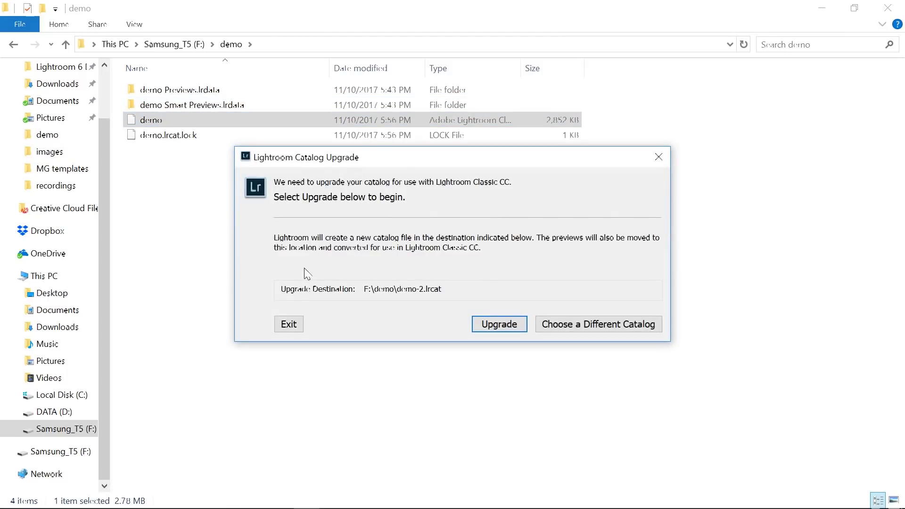
- Upgrade the demo catalog into demo-2 and maximize Lightroom to show all eight photos
click(507, 322)
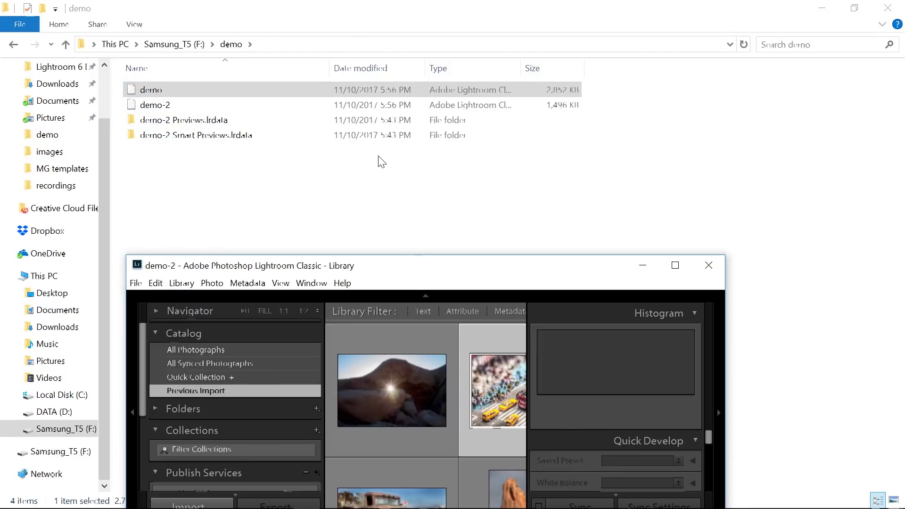
double_click(416, 270)
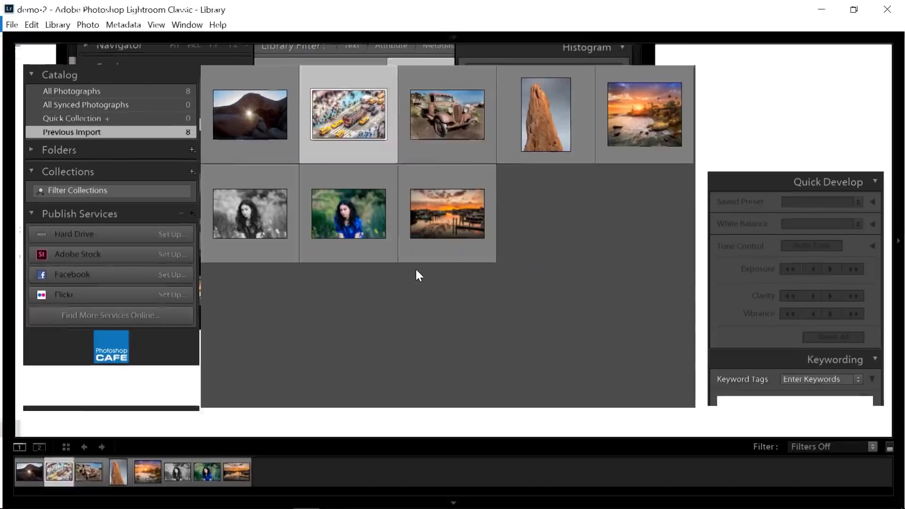